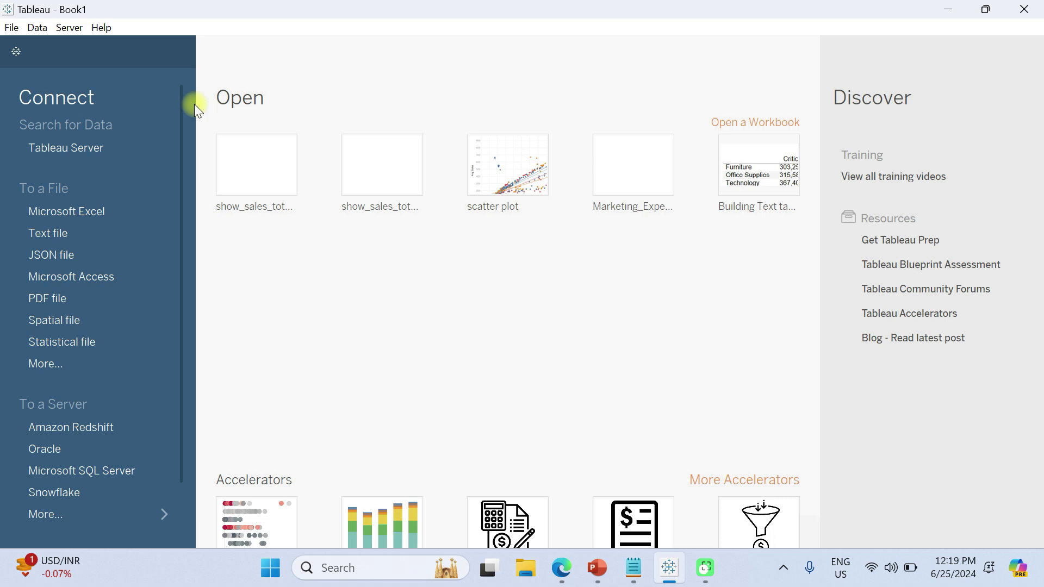
- Connect to the saved Sample - Superstore data source and place the Region field on Columns
scroll(145, 357, "down", 2)
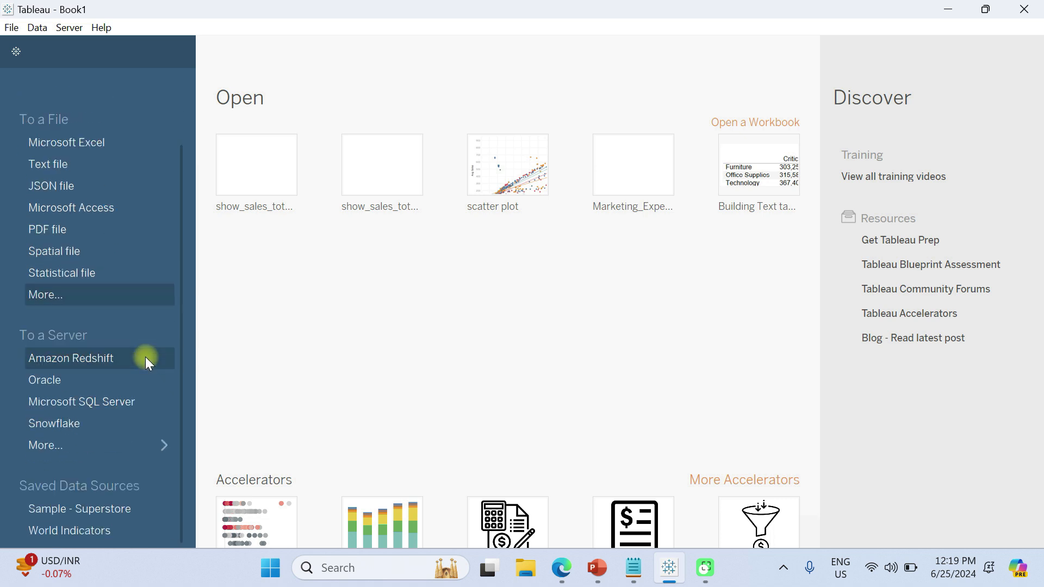
left_click(103, 508)
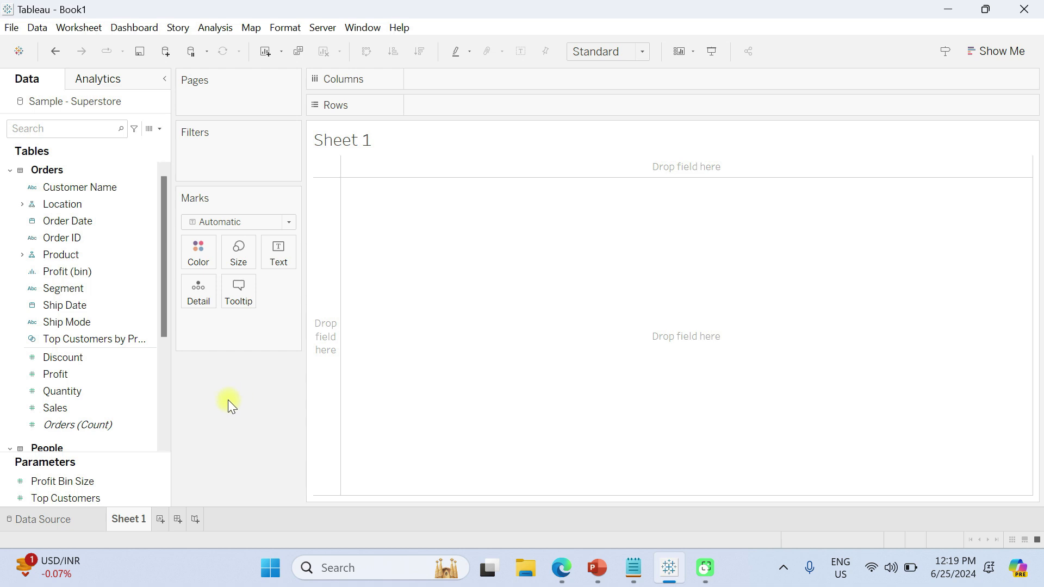
left_click(69, 340)
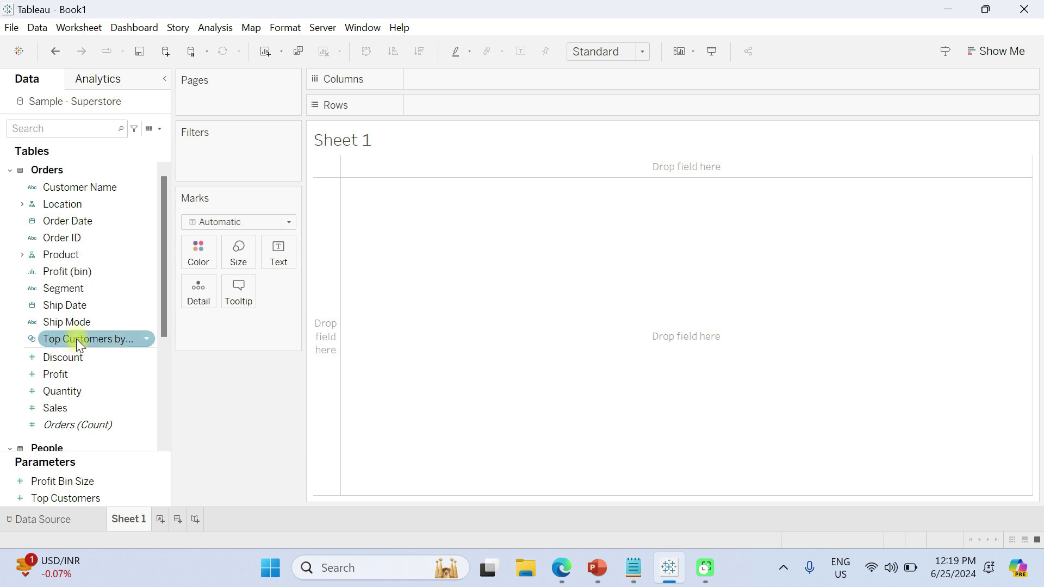
left_click(22, 204)
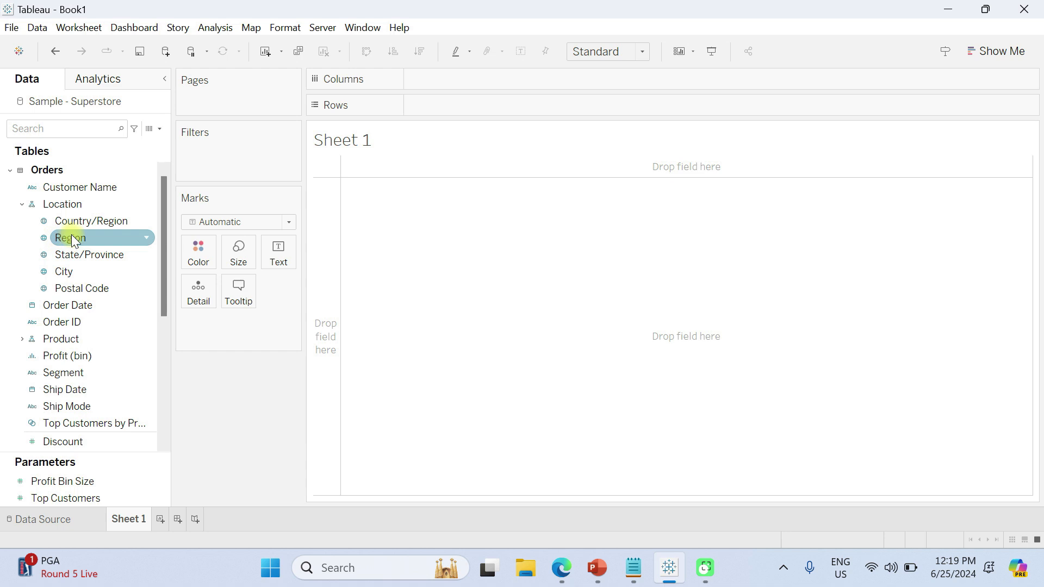
mouse_move(69, 238)
left_mouse_down()
mouse_move(400, 54)
mouse_move(452, 63)
mouse_move(434, 78)
left_mouse_up()
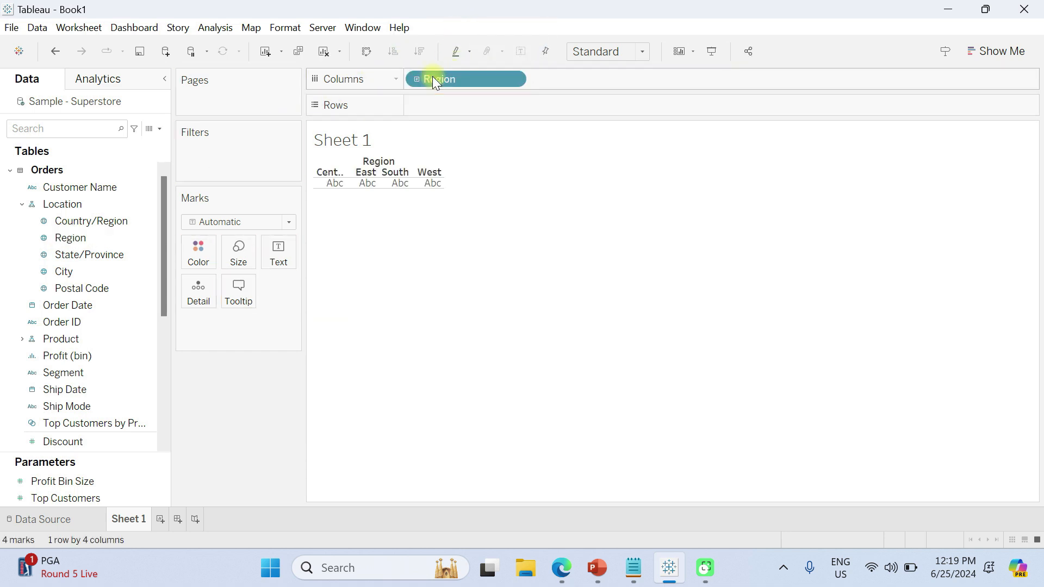
- Place Category and Sub-Category from the Product hierarchy on Rows and show Sales as text in the table cells
scroll(84, 362, "down", 5)
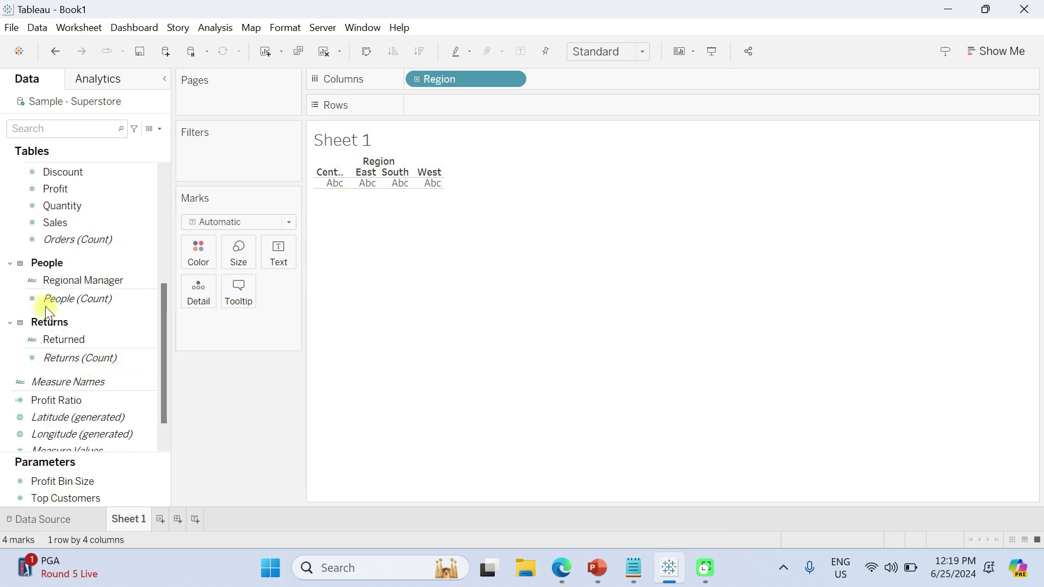
scroll(49, 243, "up", 1)
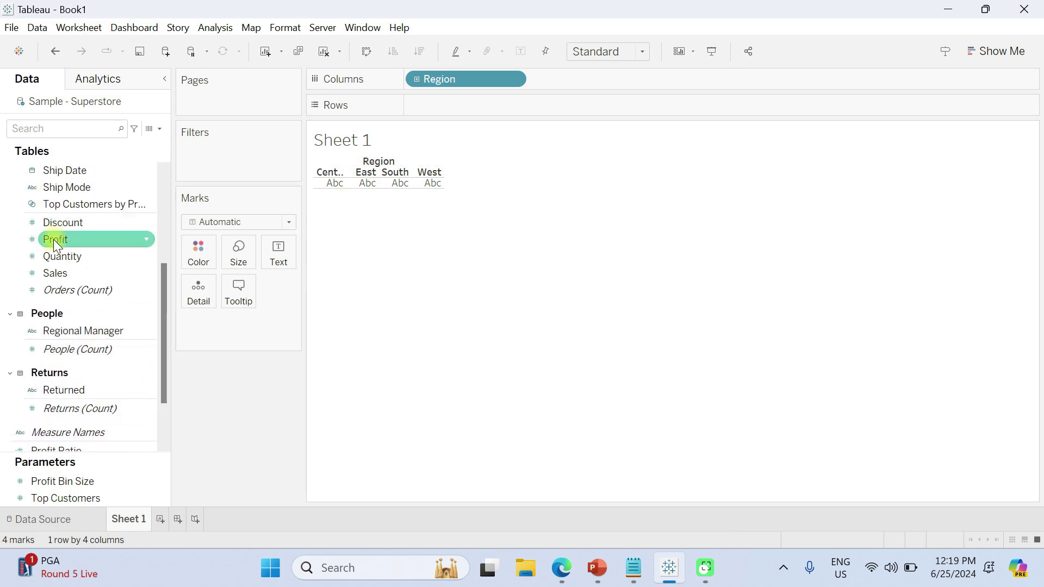
scroll(51, 200, "up", 2)
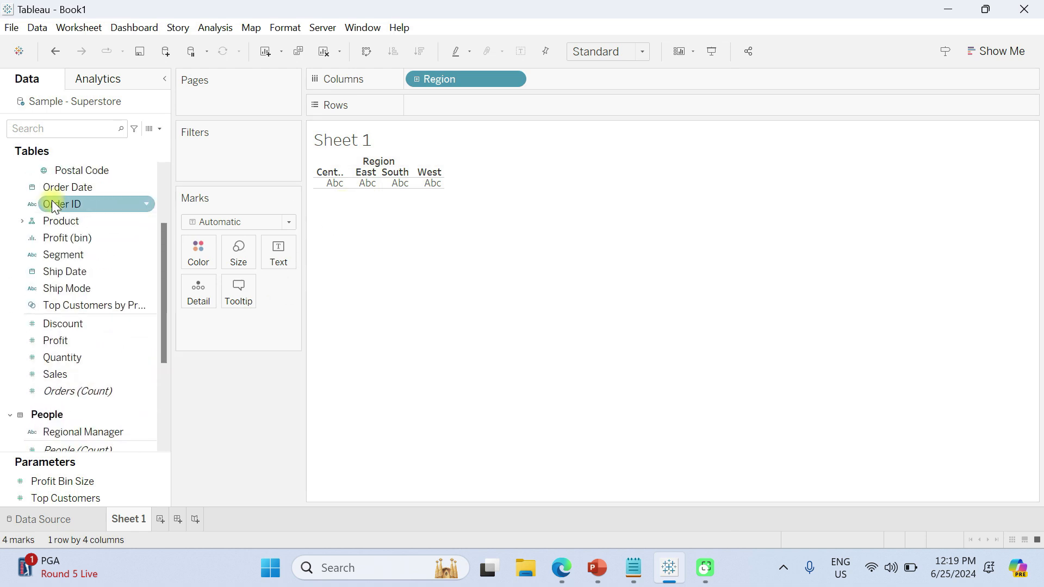
left_click(22, 221)
left_click_drag(66, 238, 433, 105)
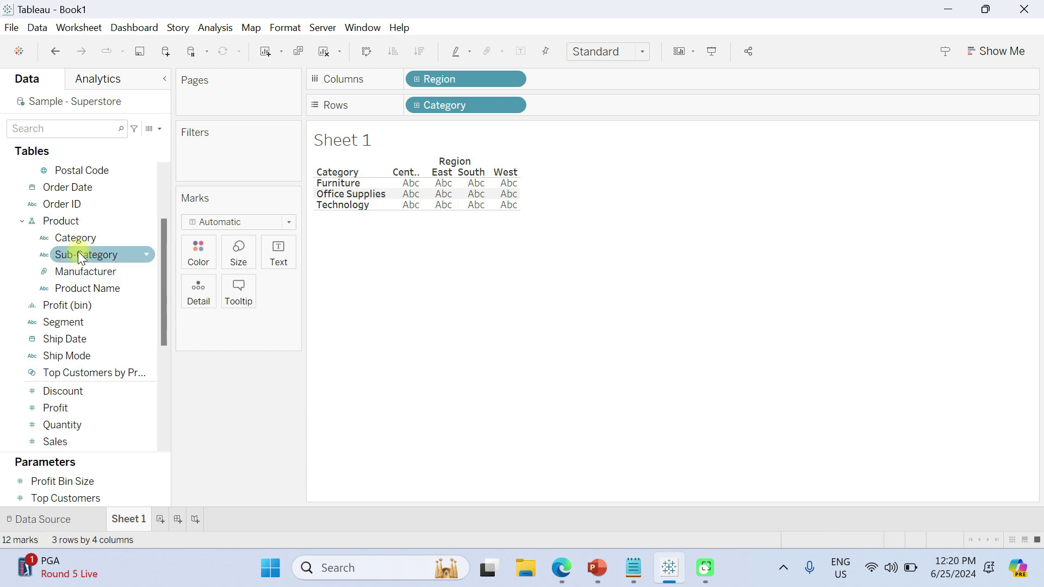
left_click_drag(76, 252, 556, 101)
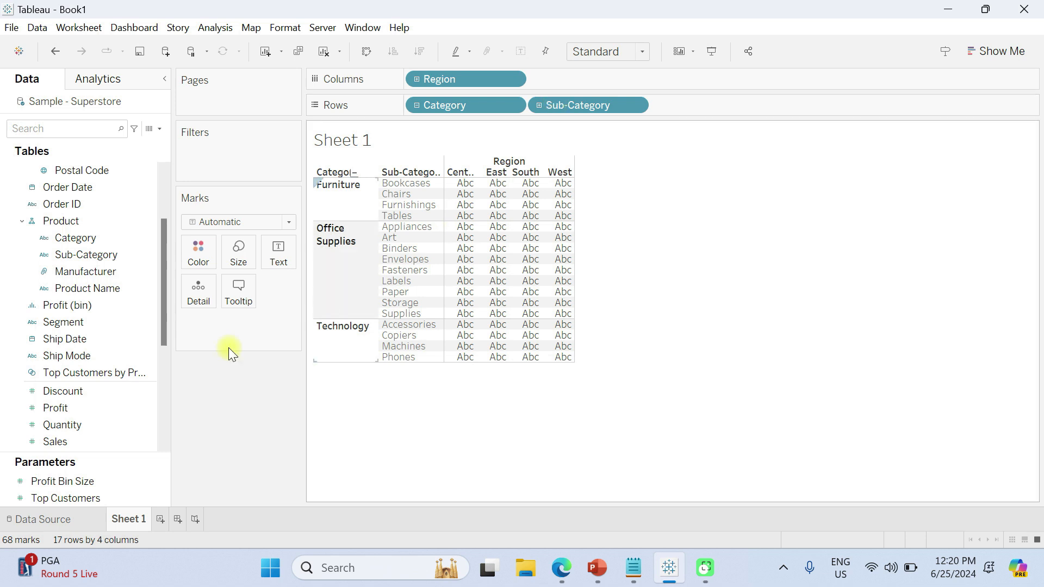
scroll(112, 356, "down", 4)
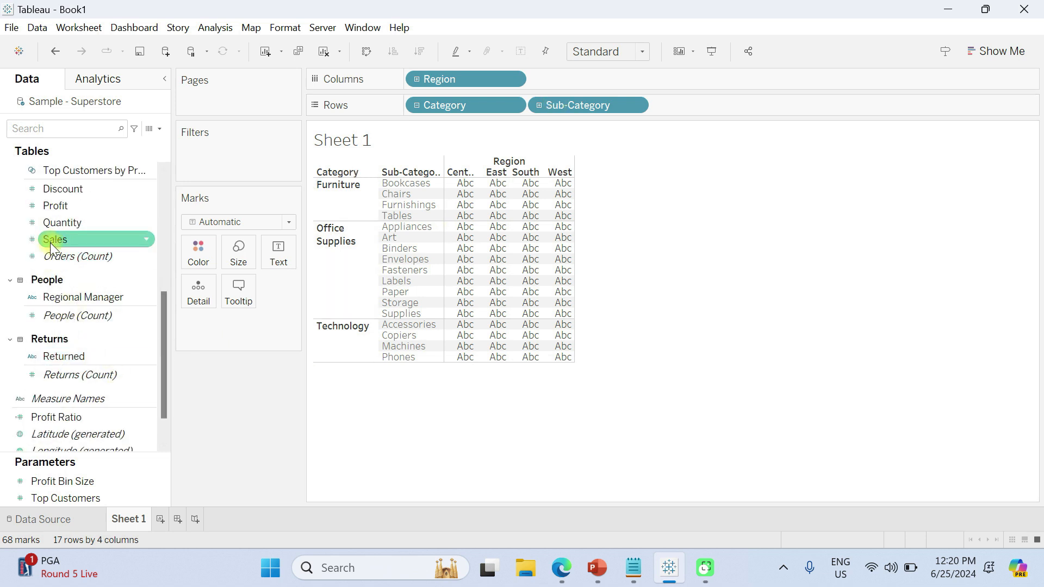
left_click_drag(48, 238, 262, 251)
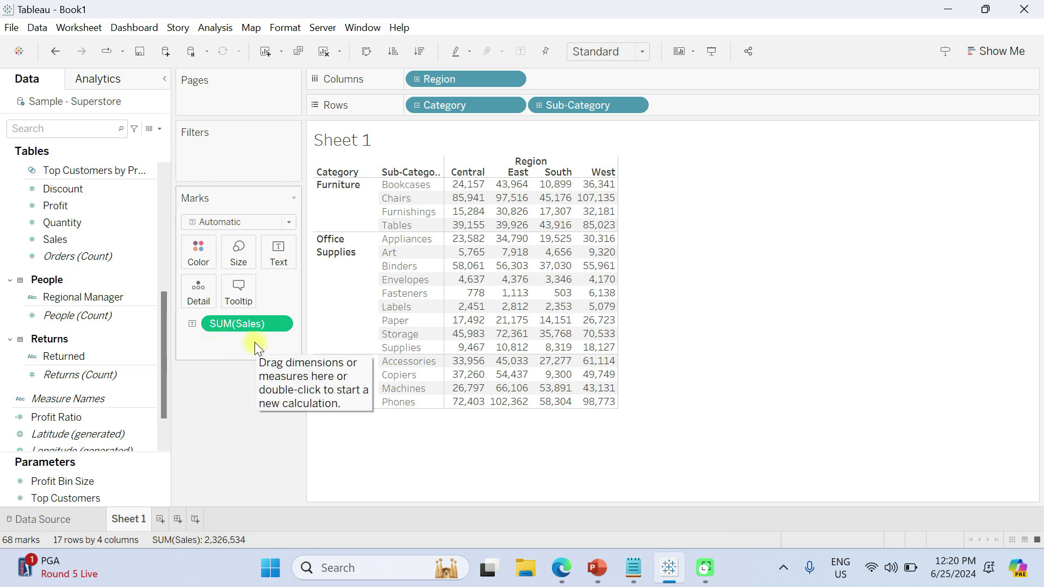
- Show both row grand totals and column grand totals in the sales table
left_click(217, 24)
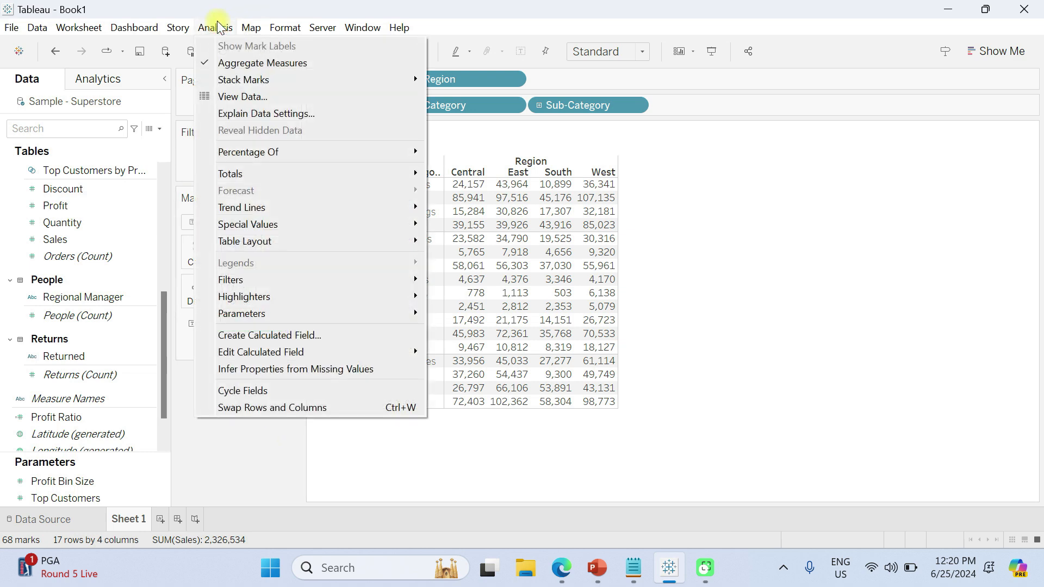
mouse_move(243, 175)
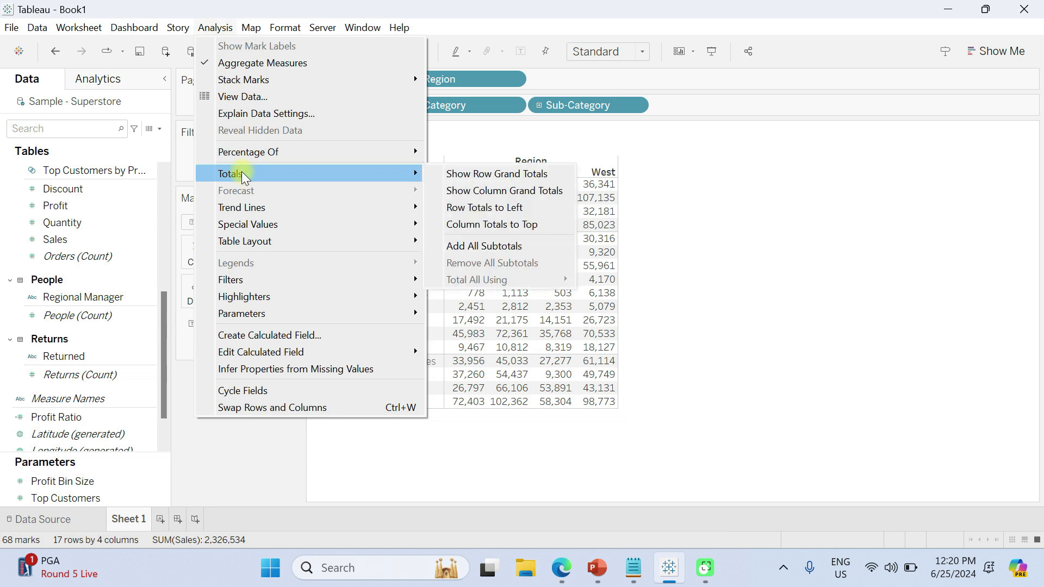
left_click(504, 172)
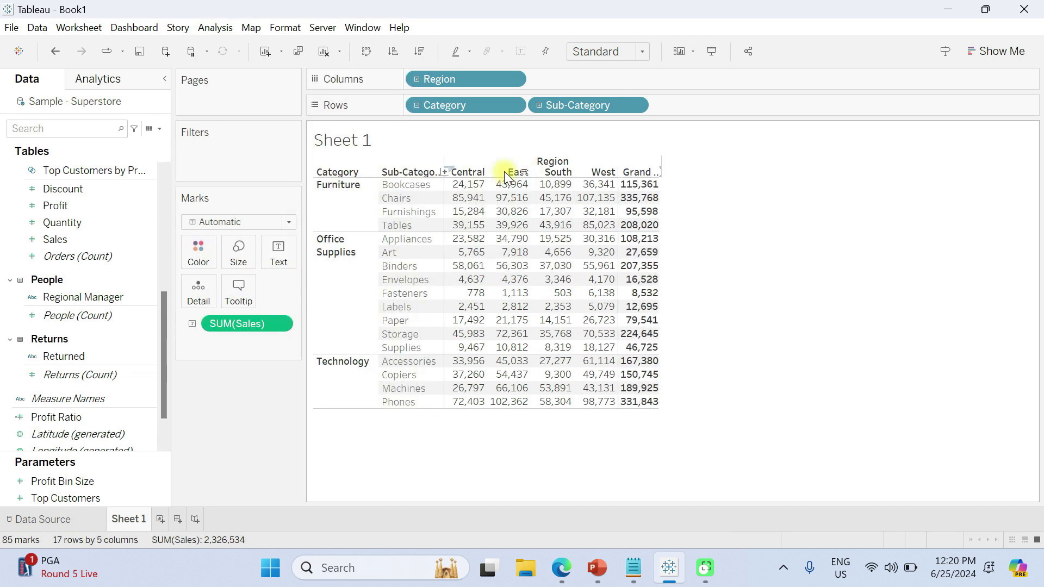
left_click(215, 28)
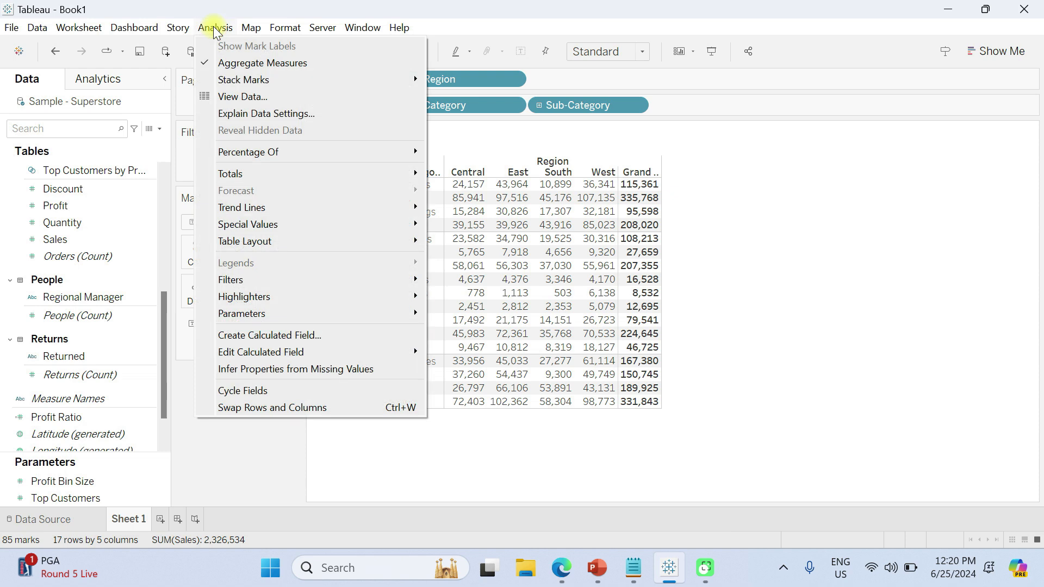
mouse_move(236, 180)
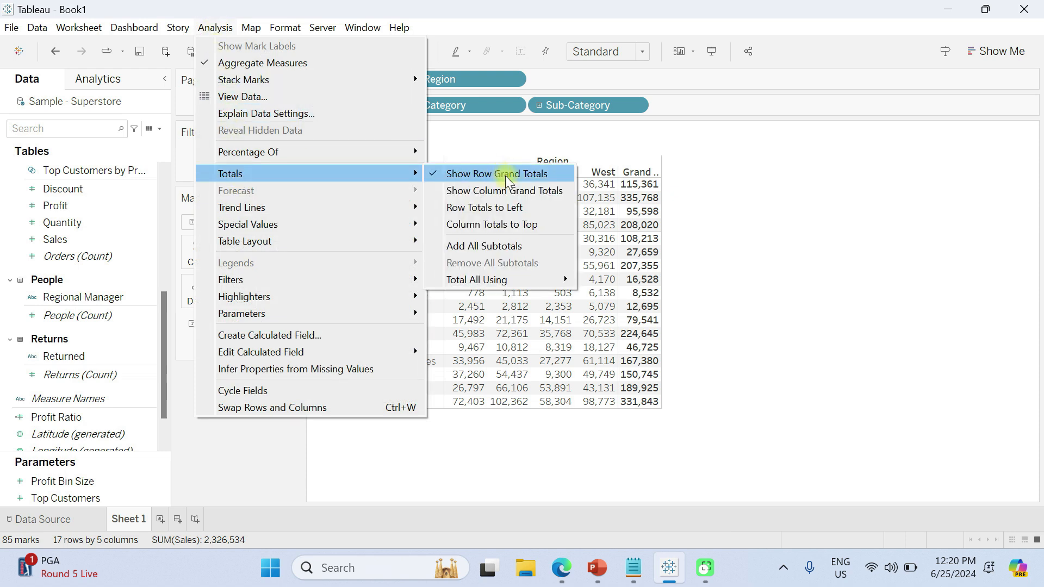
left_click(503, 190)
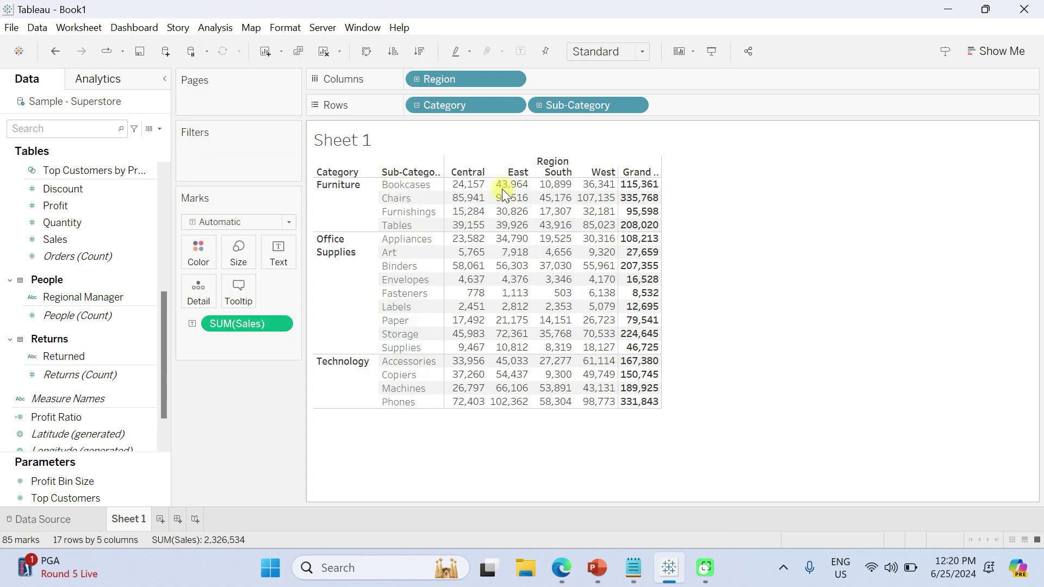
- Add all subtotals to the sales table
left_click(215, 28)
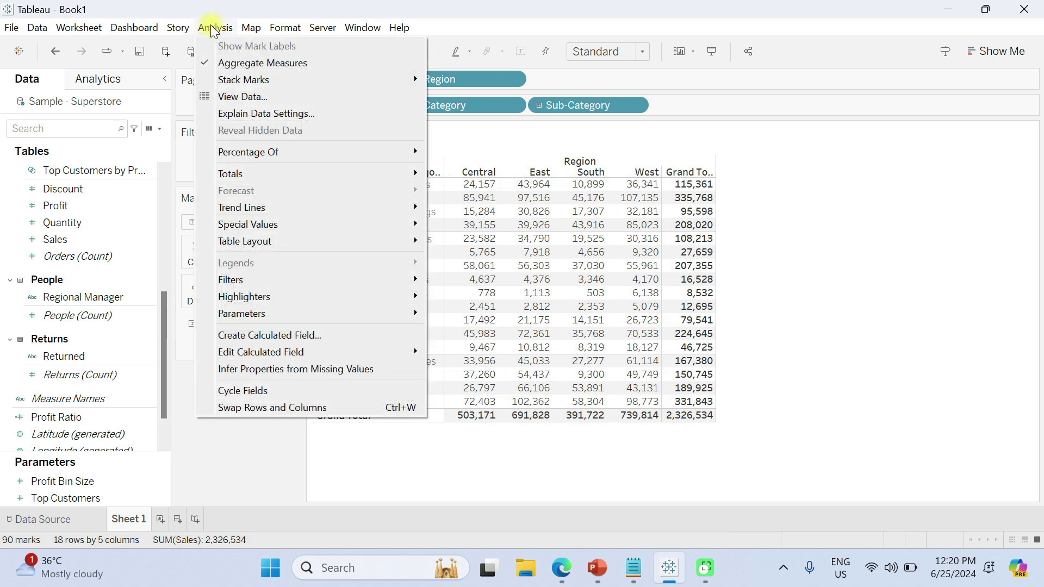
mouse_move(240, 175)
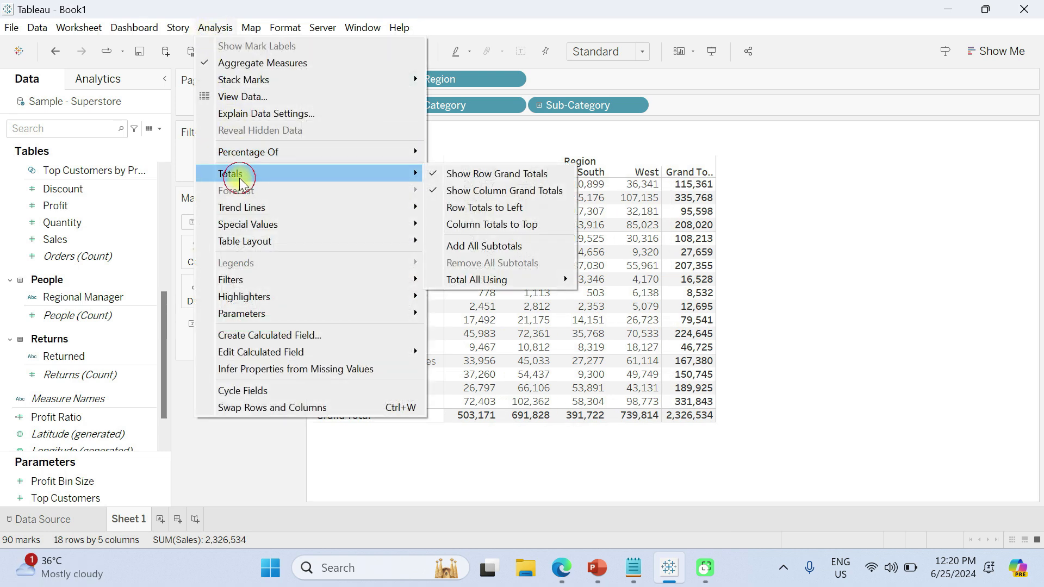
left_click(480, 247)
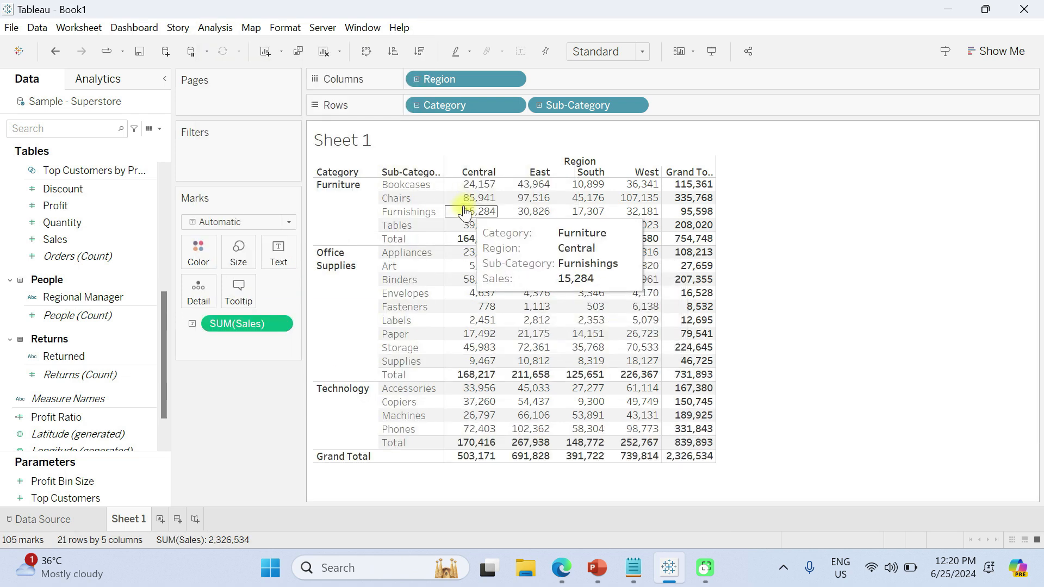
- Change the aggregation of the Sales mark to Average and widen the table's region columns
left_click(278, 325)
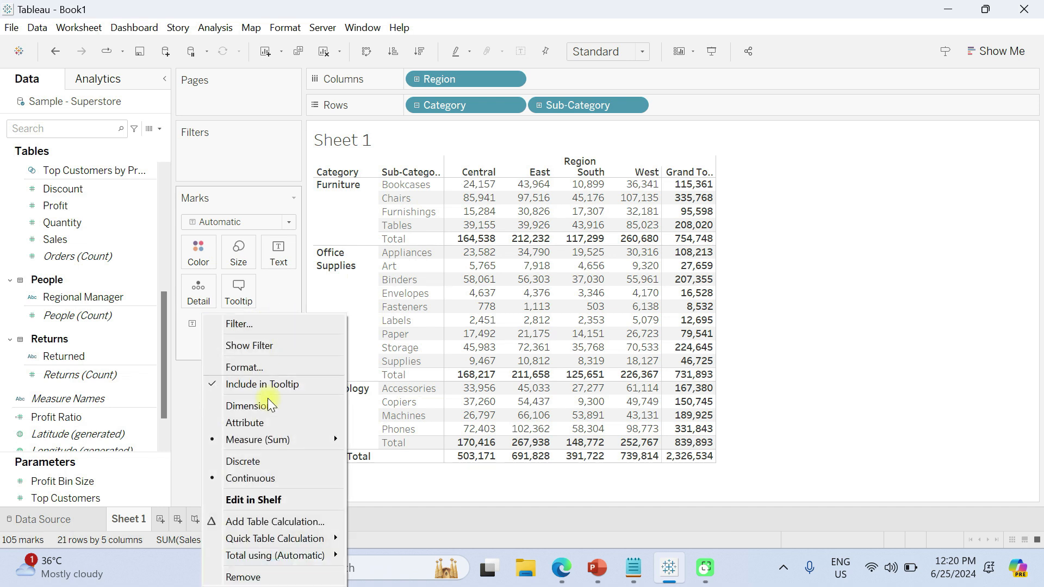
left_click(191, 378)
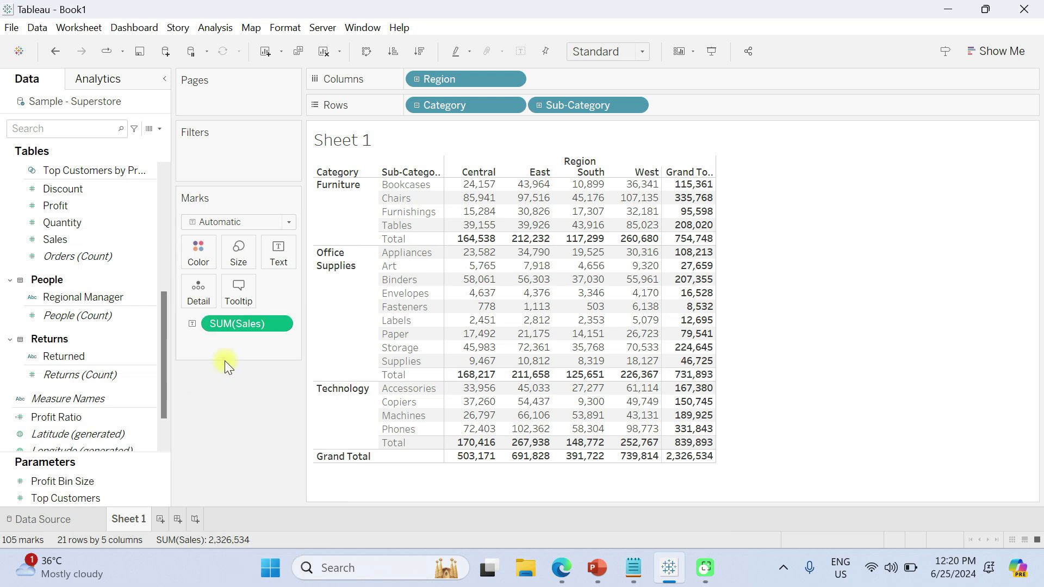
left_click(279, 324)
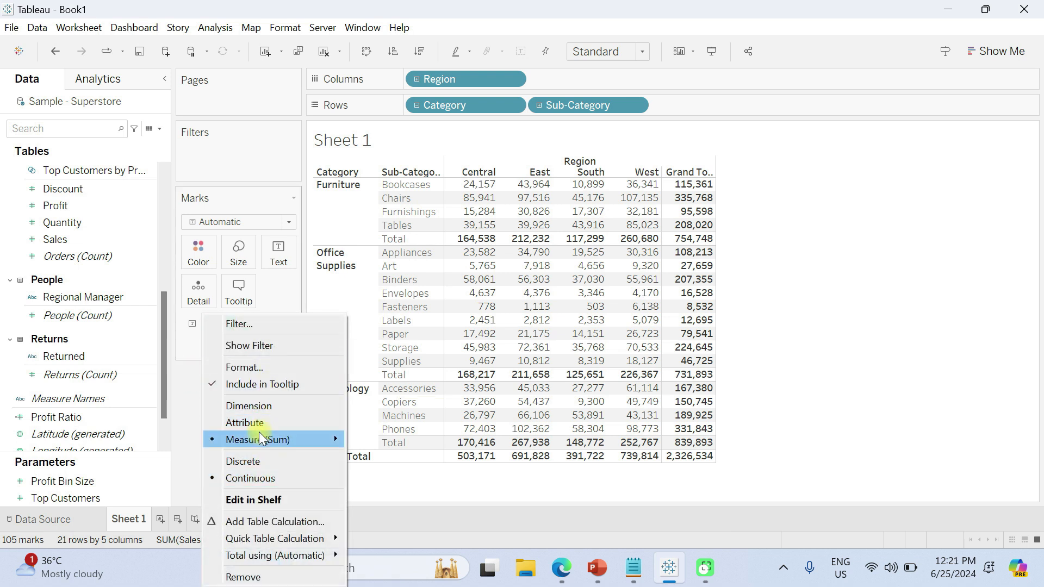
mouse_move(258, 439)
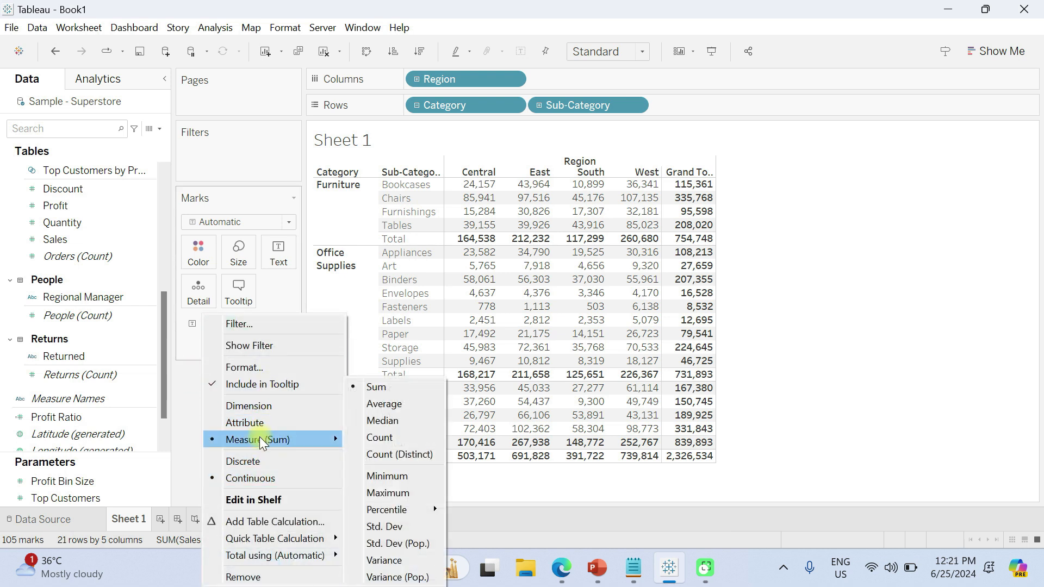
left_click(391, 404)
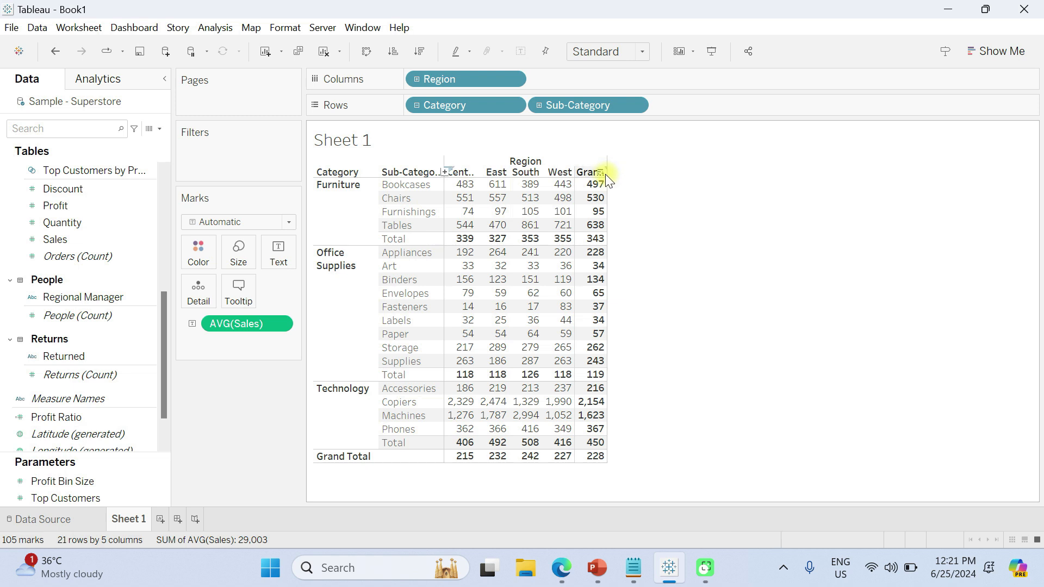
left_click_drag(607, 179, 671, 184)
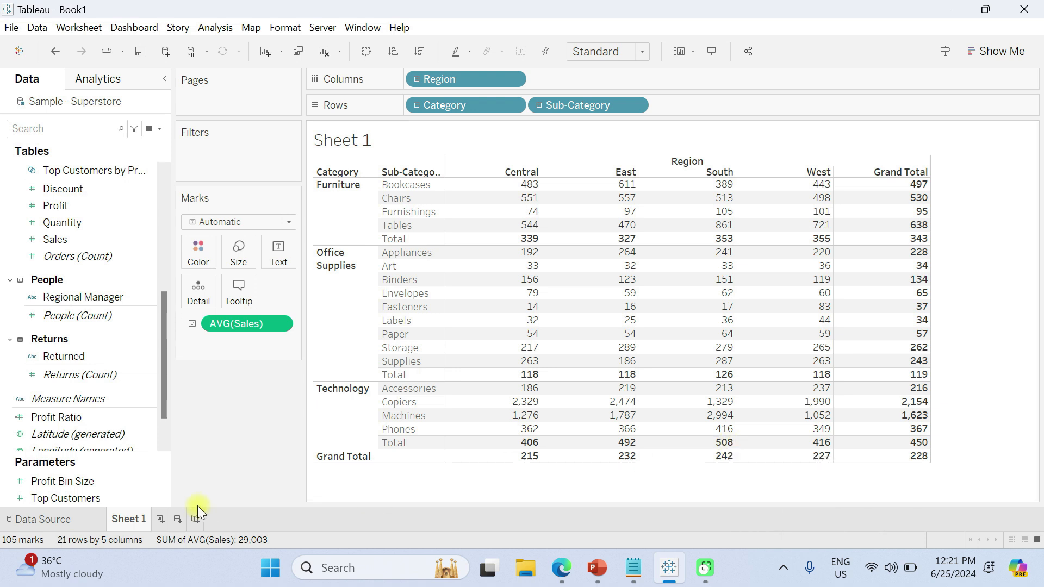
- Format the Sub-Category subtotal header so its totals label reads "Average"
left_click(401, 241)
right_click(401, 241)
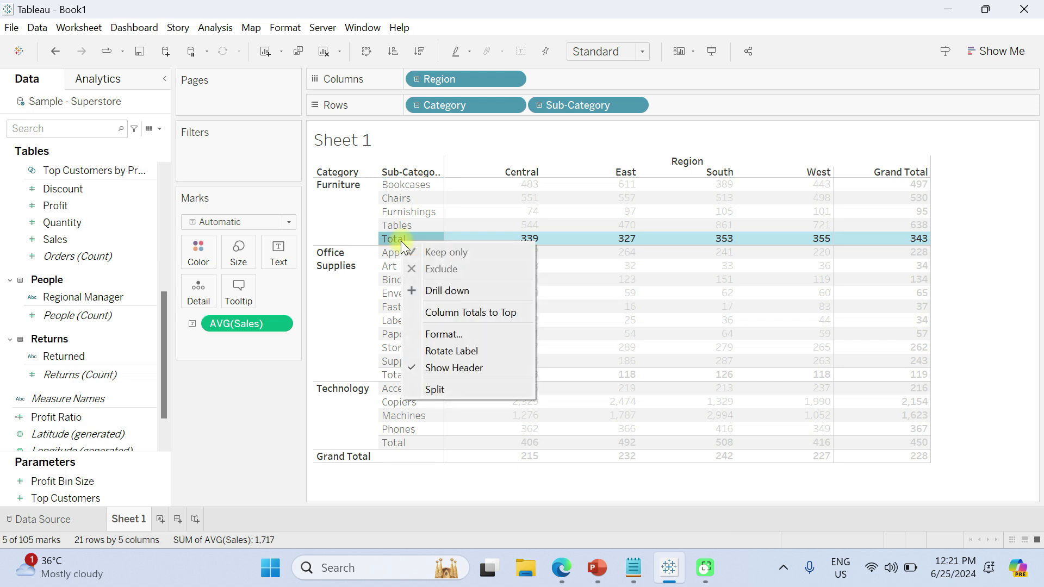
left_click(444, 337)
left_click_drag(121, 336, 58, 324)
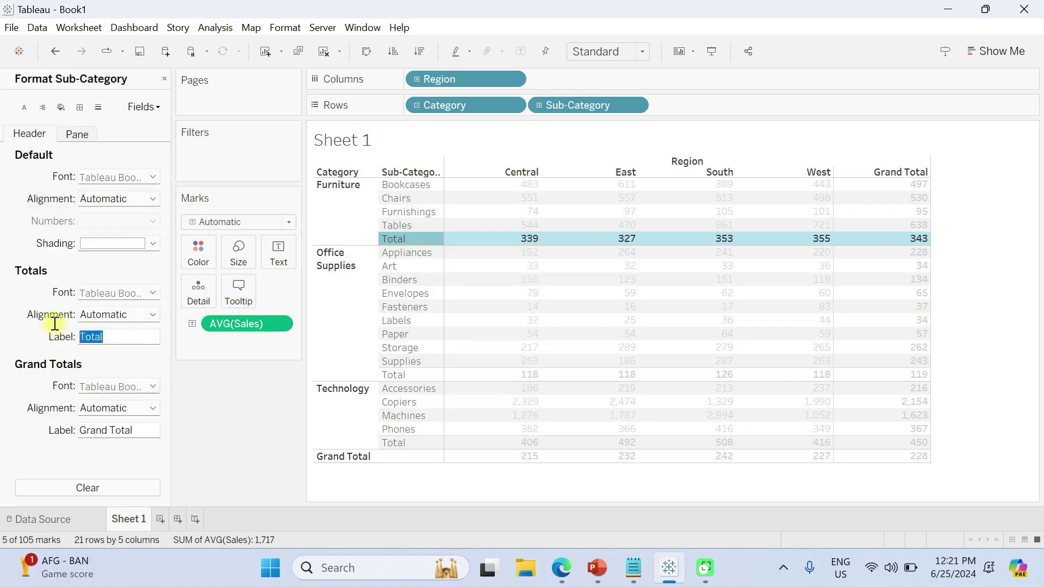
type("Average")
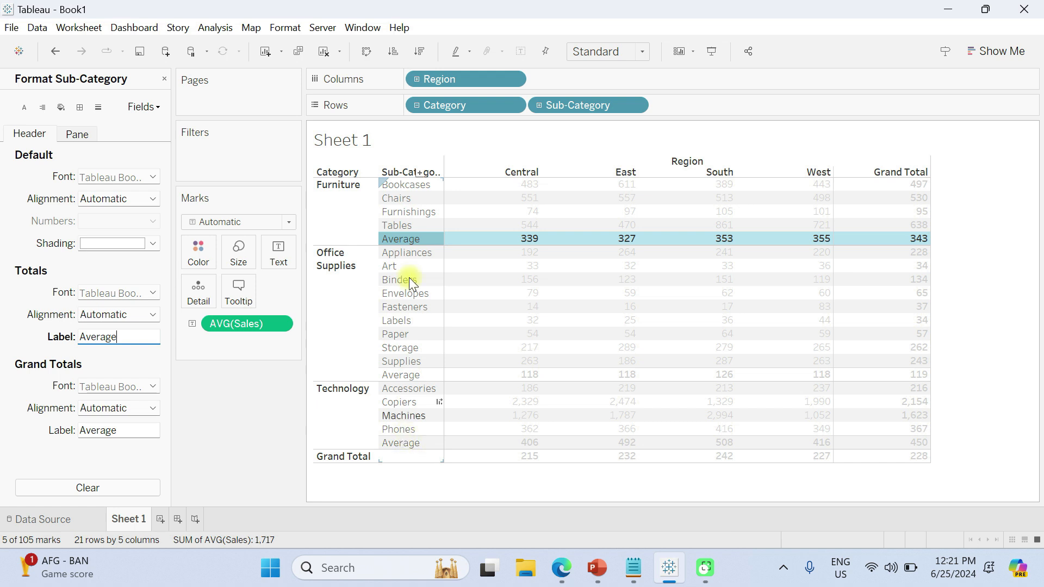
- Format the Category header so the grand total row at the end of the table is labelled "Col Total Avg"
left_click(347, 457)
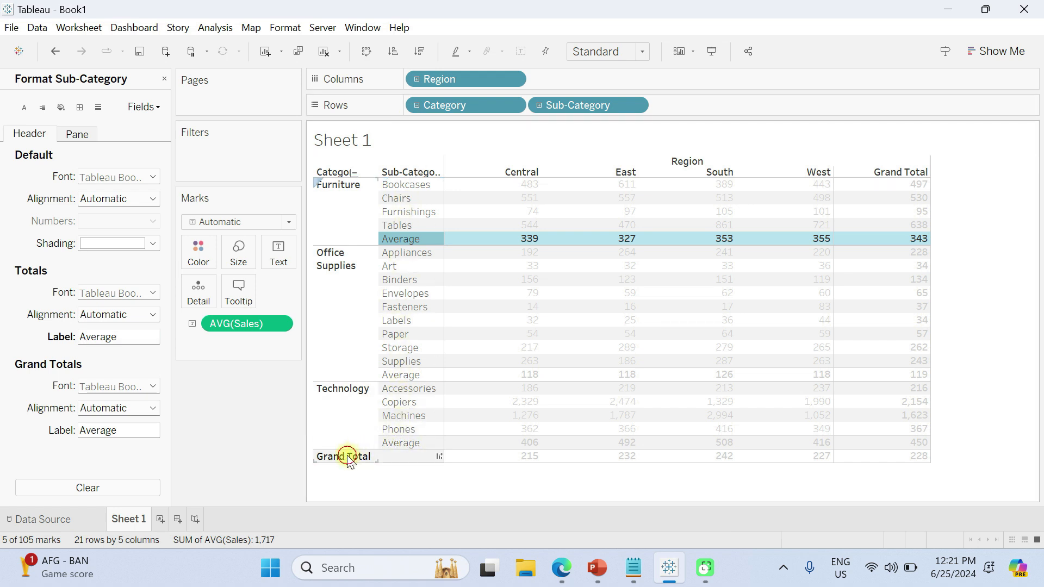
right_click(347, 457)
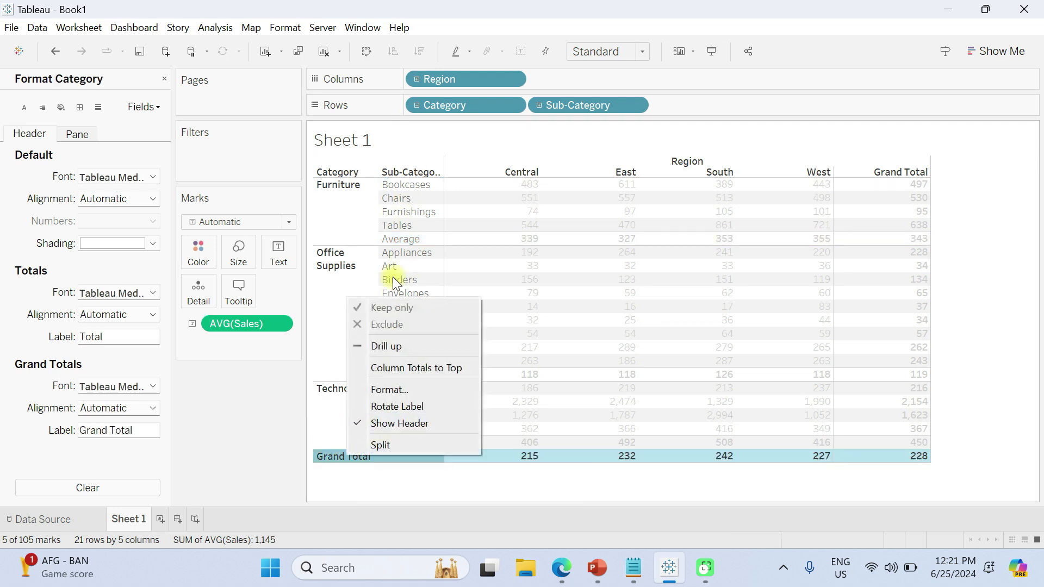
left_click(397, 390)
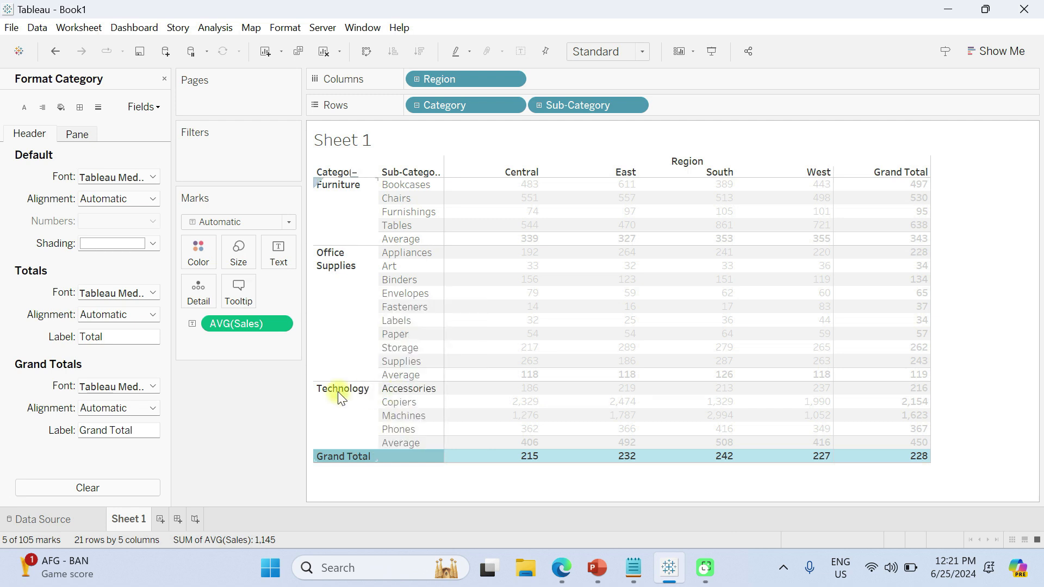
left_click_drag(140, 431, 35, 437)
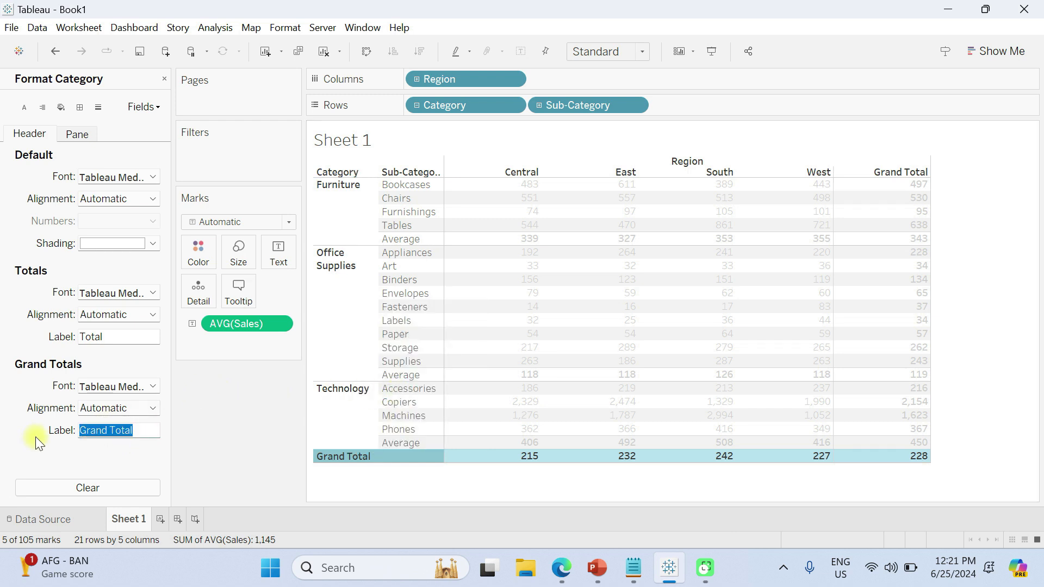
key("BackSpace")
type("col")
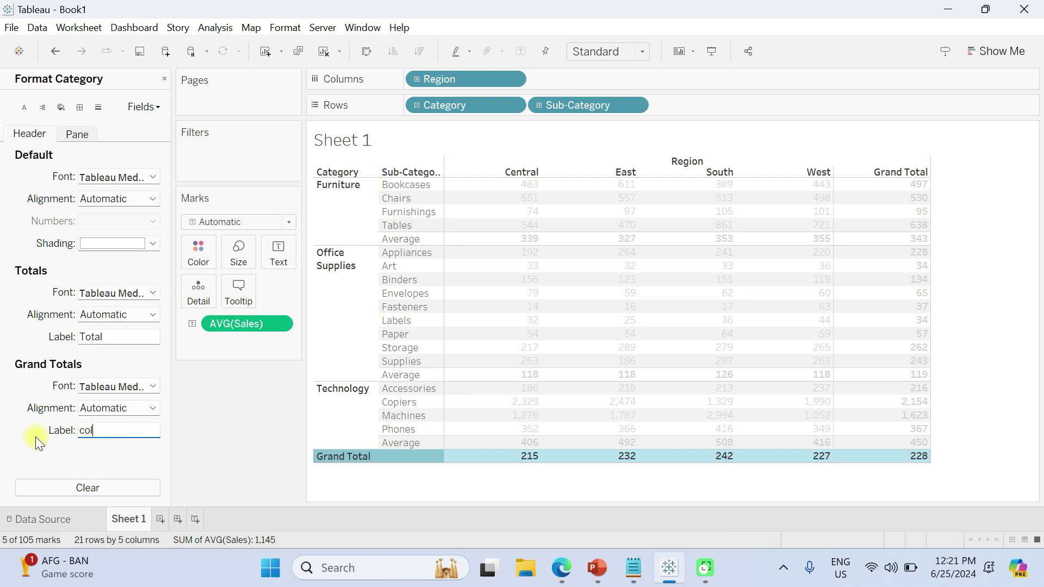
key("BackSpace")
key("BackSpace")
key("BackSpace")
key("BackSpace")
type("Col Al")
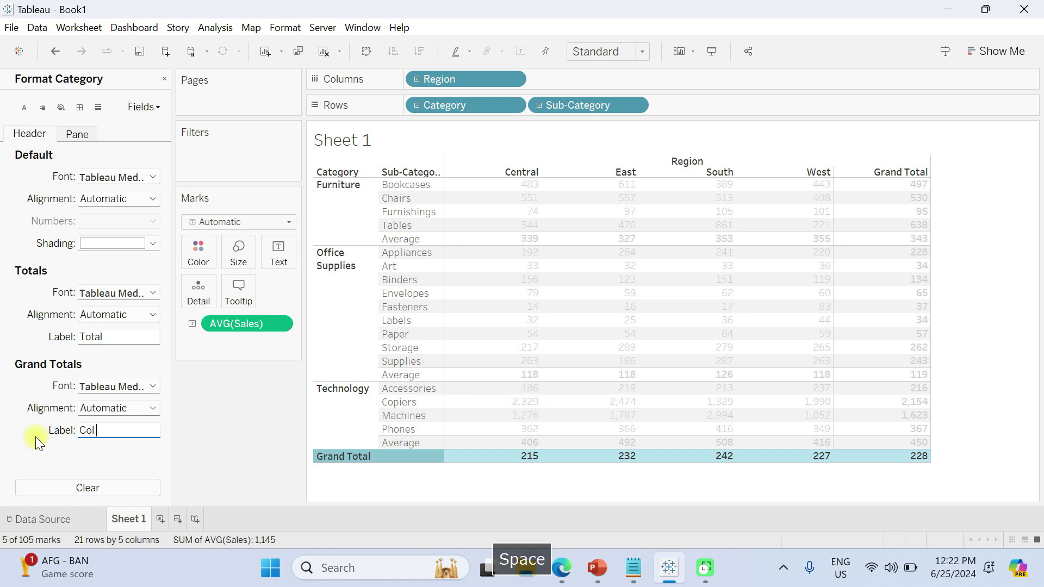
key("BackSpace")
key("BackSpace")
type("To")
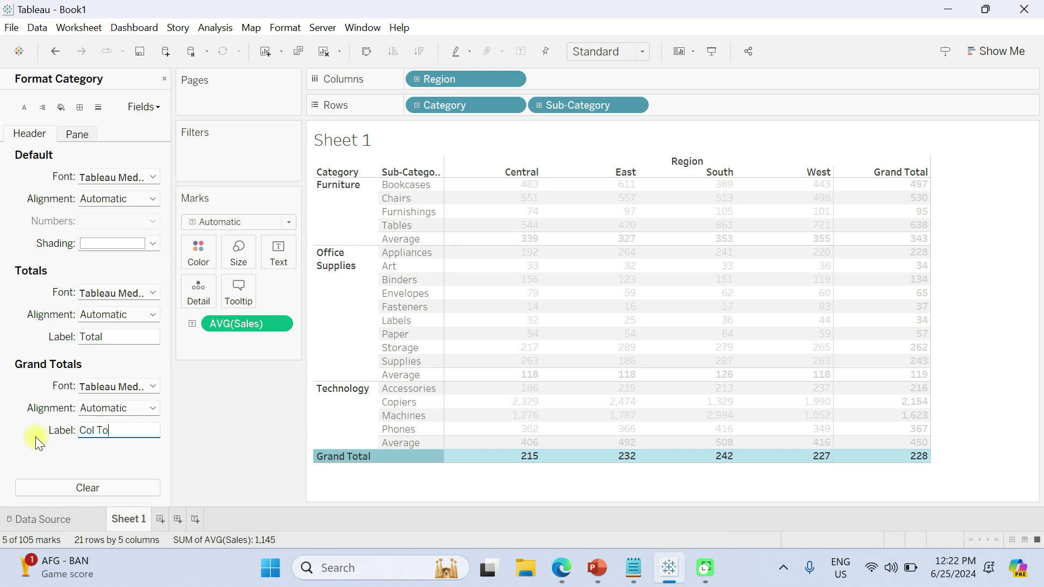
type("tal Avg")
key("BackSpace")
type("vg")
key("Return")
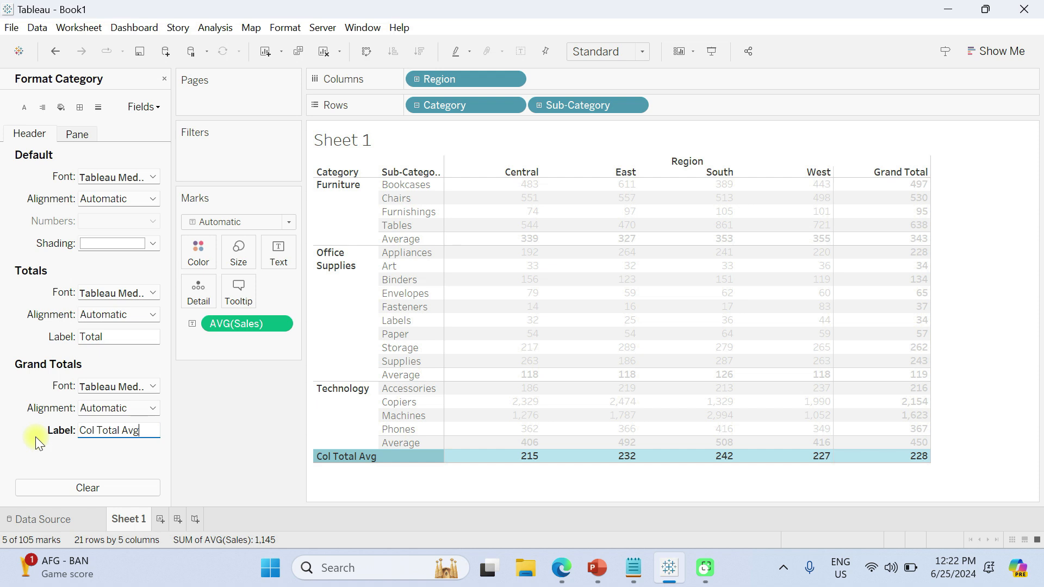
- Format the Region header so the grand total column is labelled "Row Tot Avg", and close the formatting settings
left_click(893, 169)
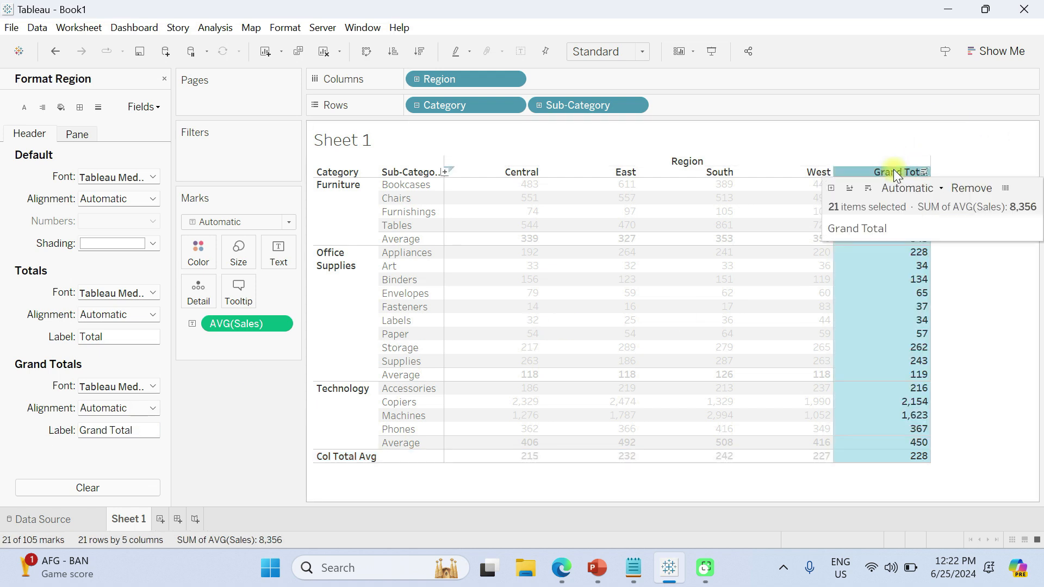
right_click(895, 172)
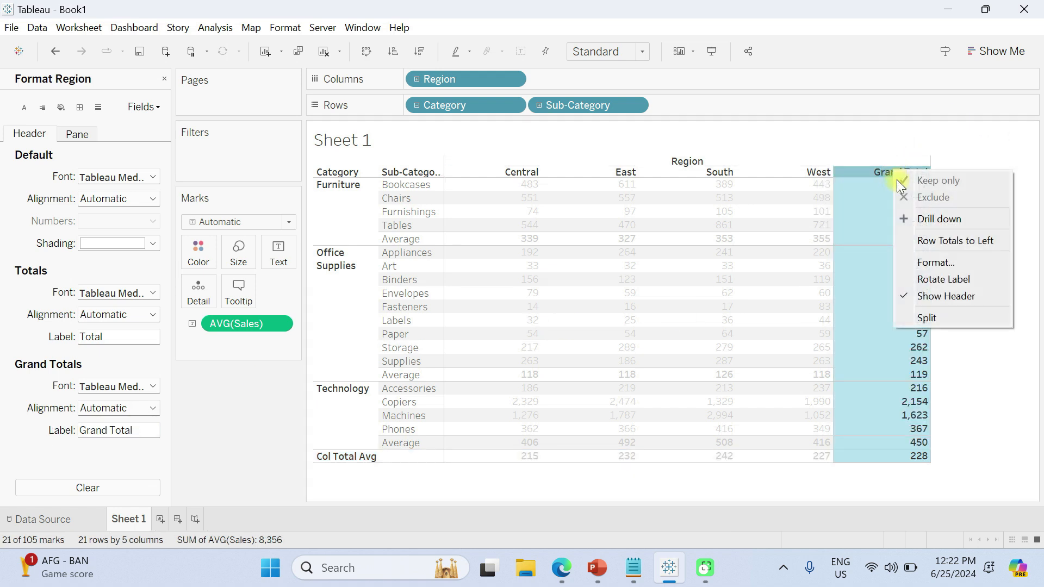
left_click(929, 263)
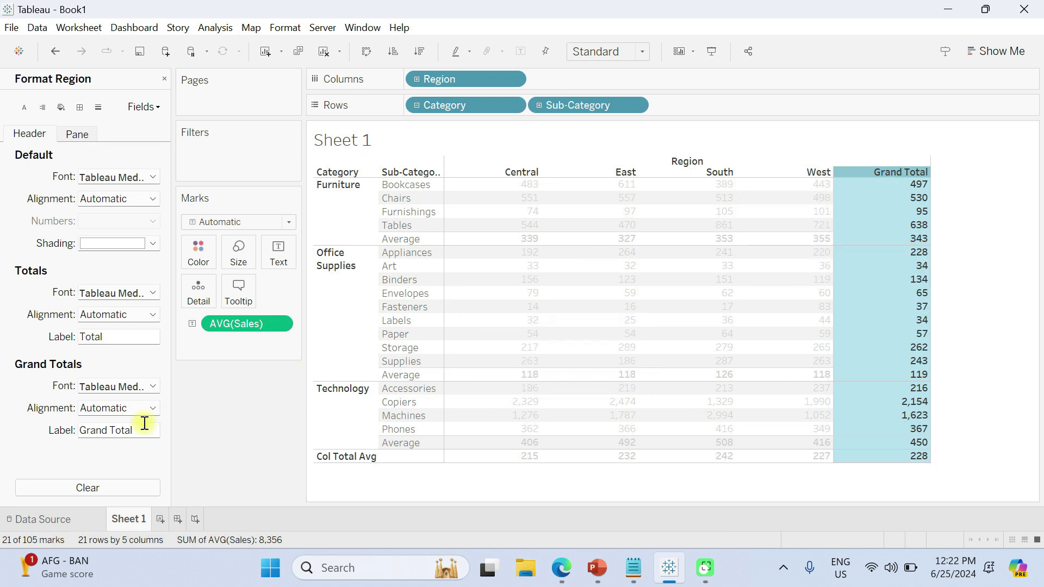
left_click_drag(145, 428, 80, 428)
type("Row Tot AVg")
key("Return")
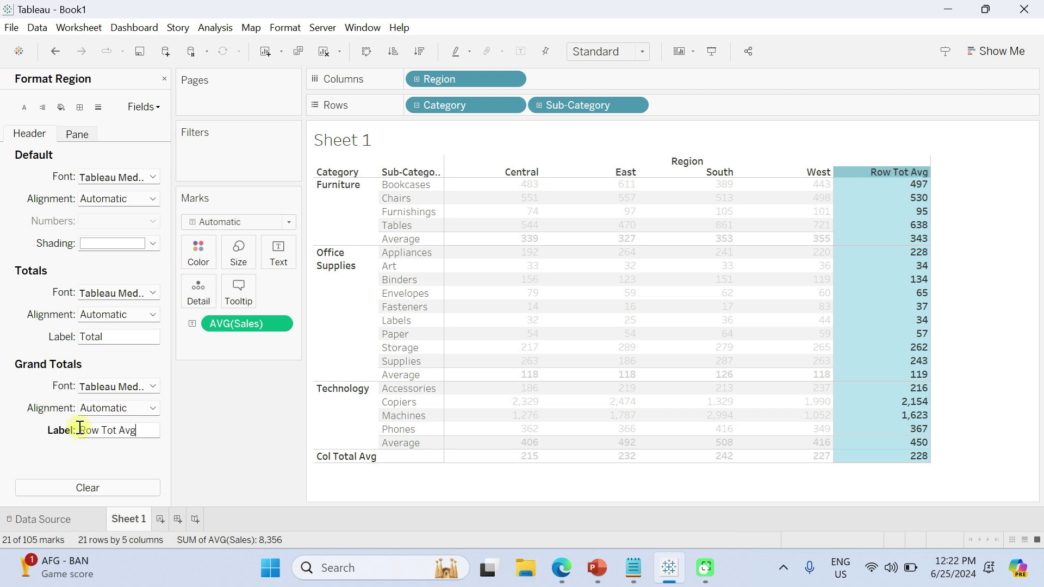
left_click(919, 321)
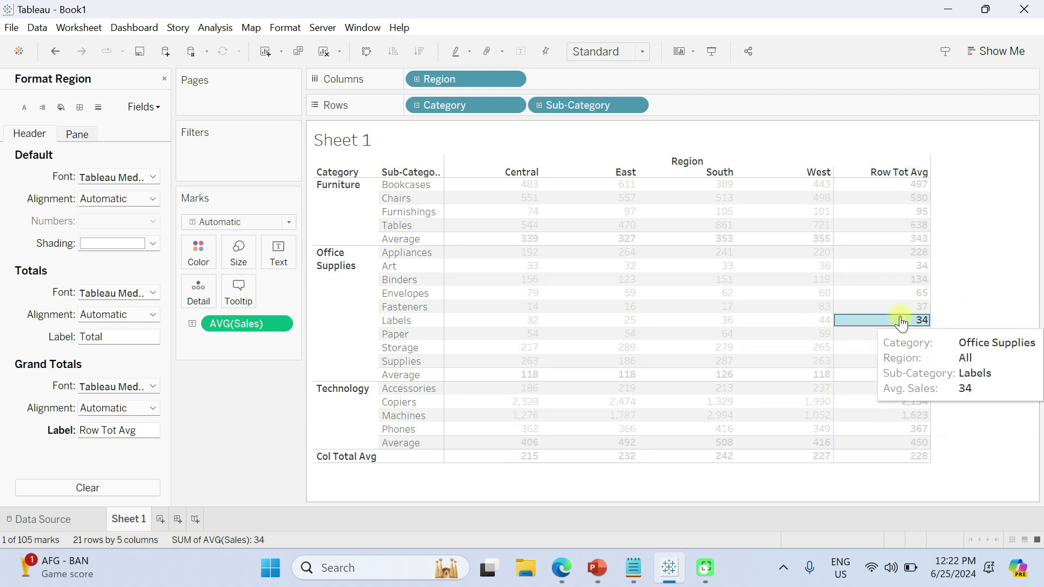
left_click(875, 320)
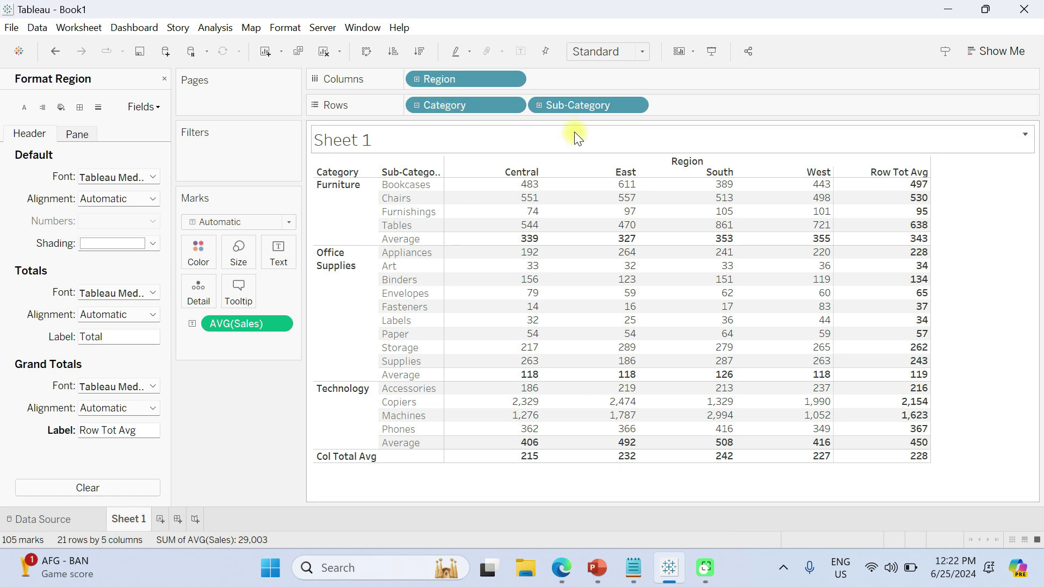
left_click(165, 78)
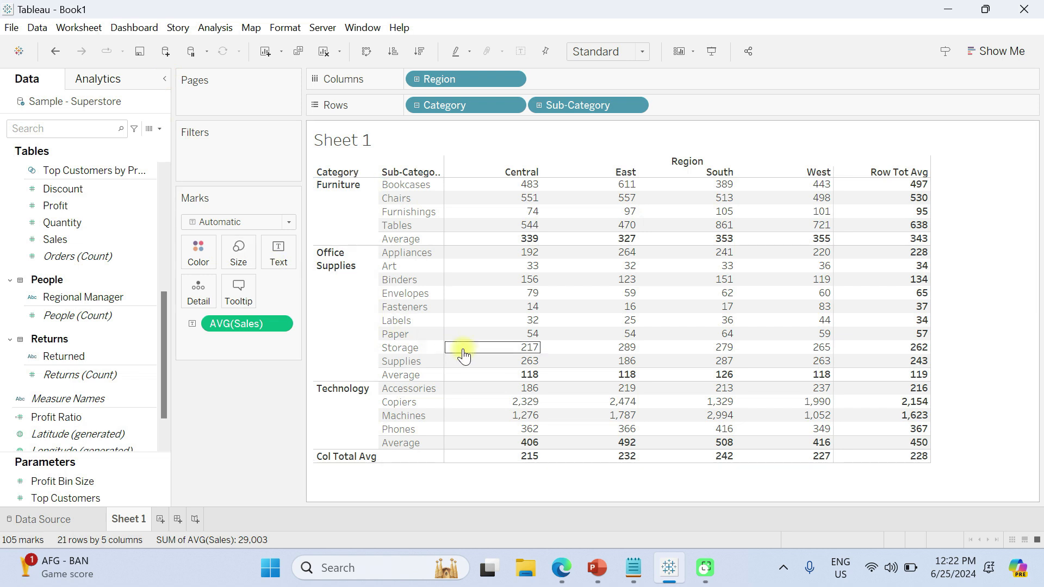
mouse_move(511, 394)
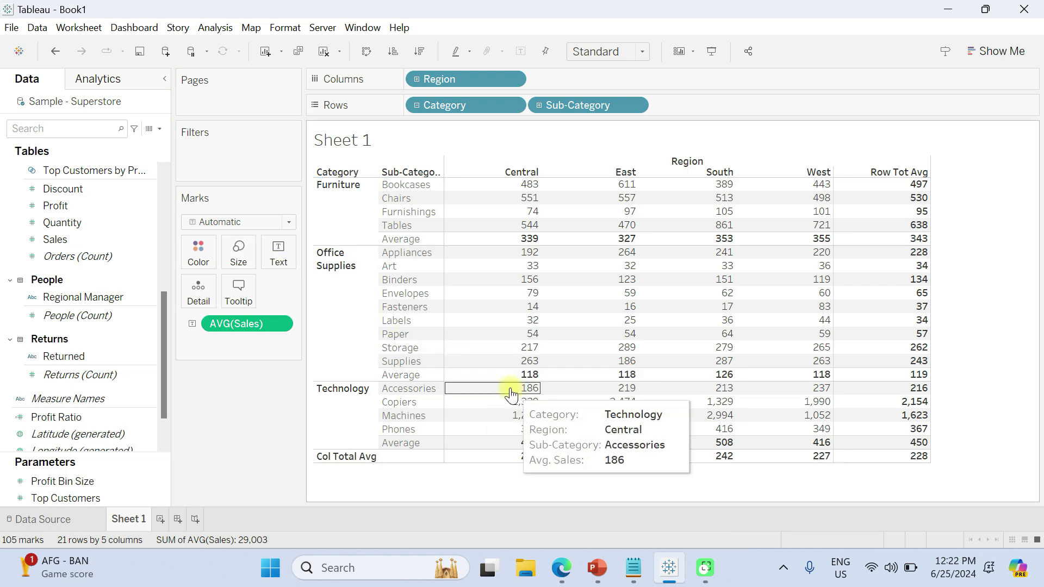